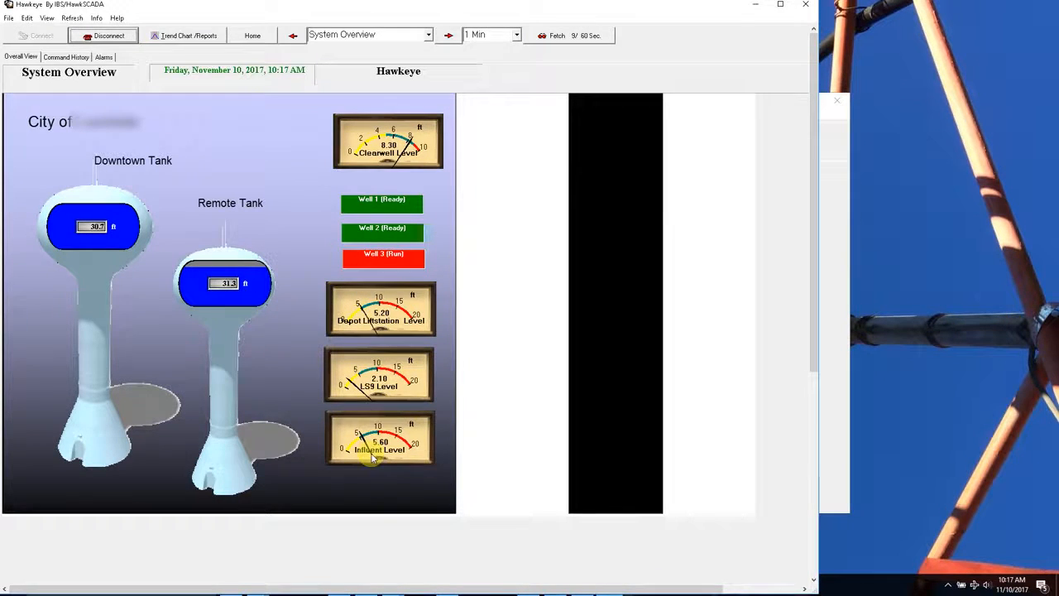
Step: Open the alarm editor in Tomahawk and add a Ground Water alarm named "Remote Tank Level Alarm" with type Analog
mouse_move(373, 457)
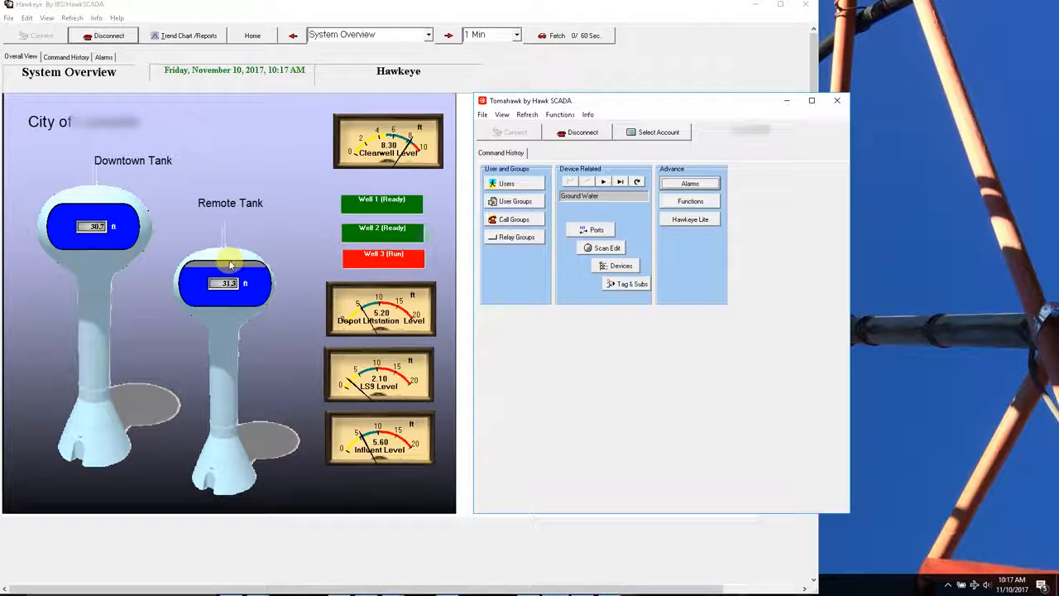
mouse_move(591, 101)
mouse_down()
mouse_move(563, 83)
mouse_move(595, 99)
mouse_move(584, 94)
mouse_move(584, 104)
mouse_up()
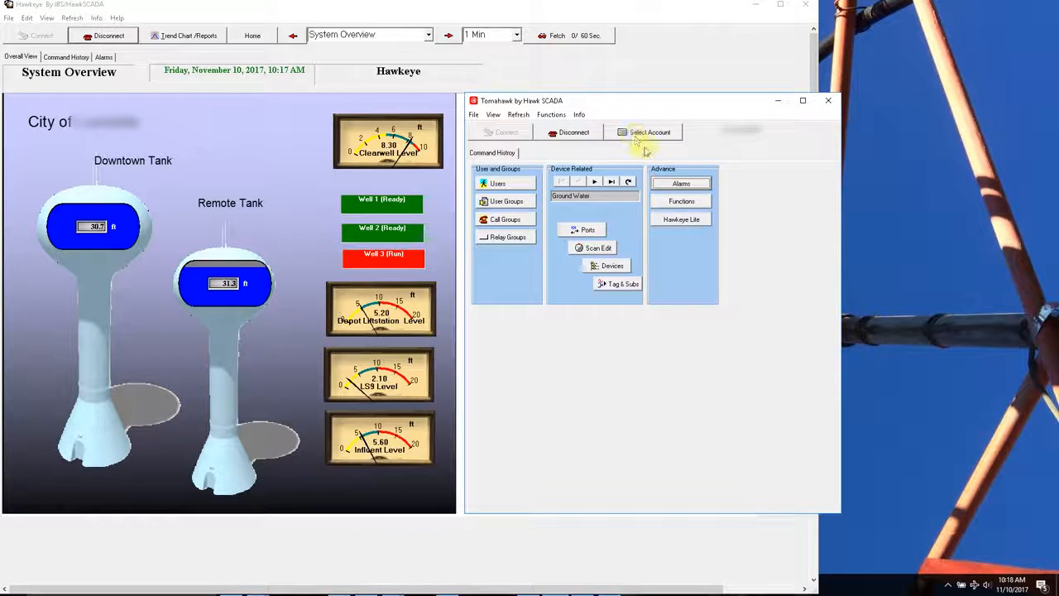
click(663, 185)
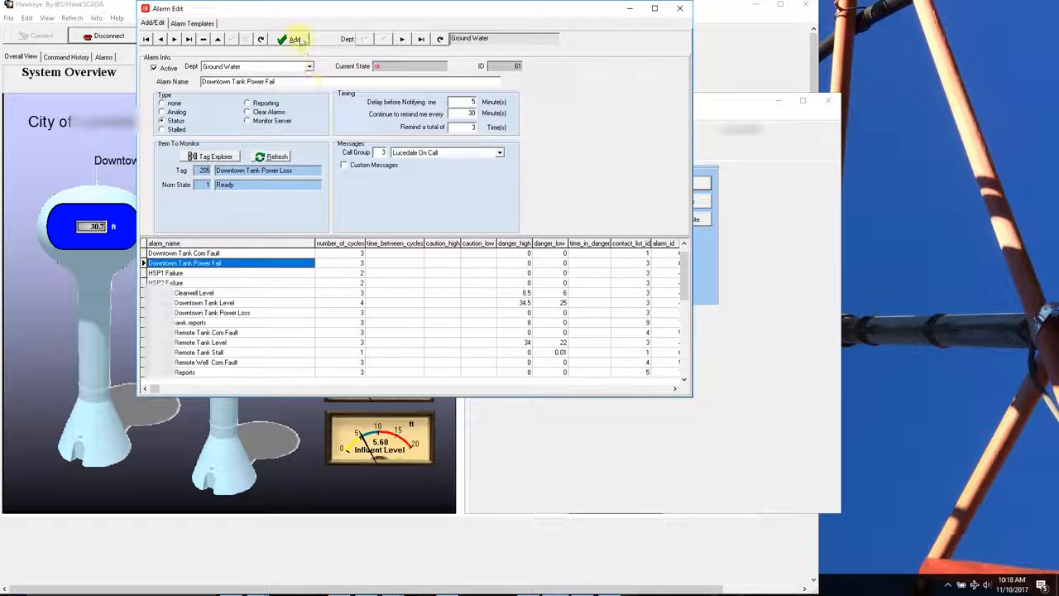
click(293, 40)
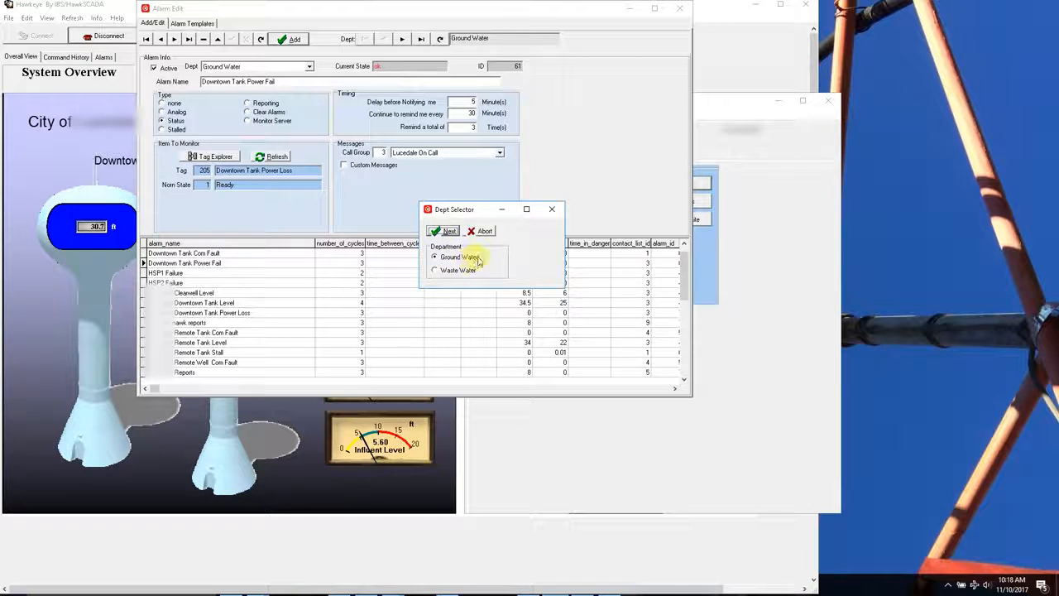
click(449, 232)
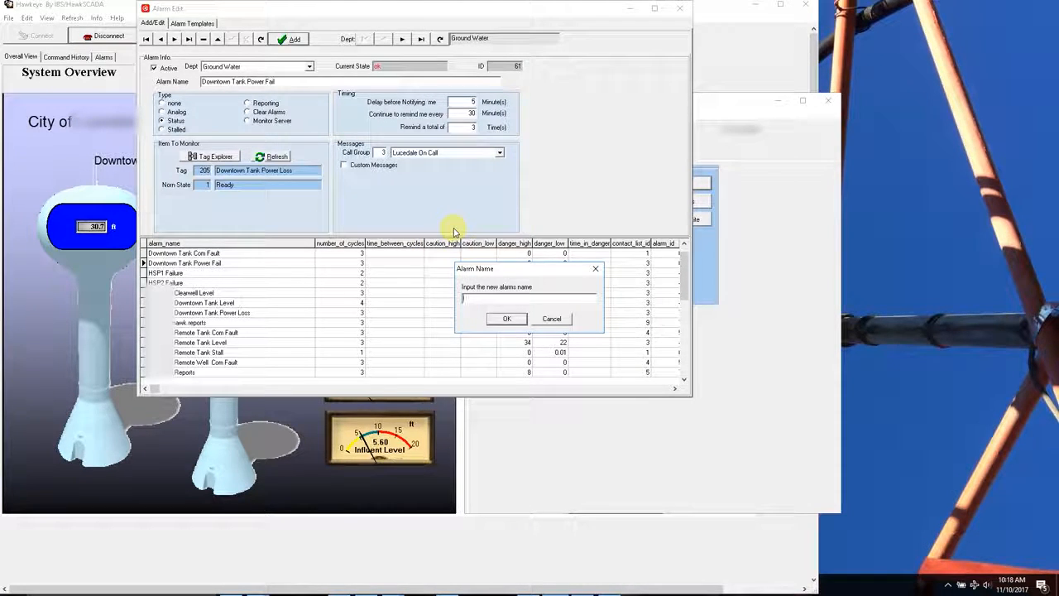
text(Remote Tank Level Alarm)
click(497, 322)
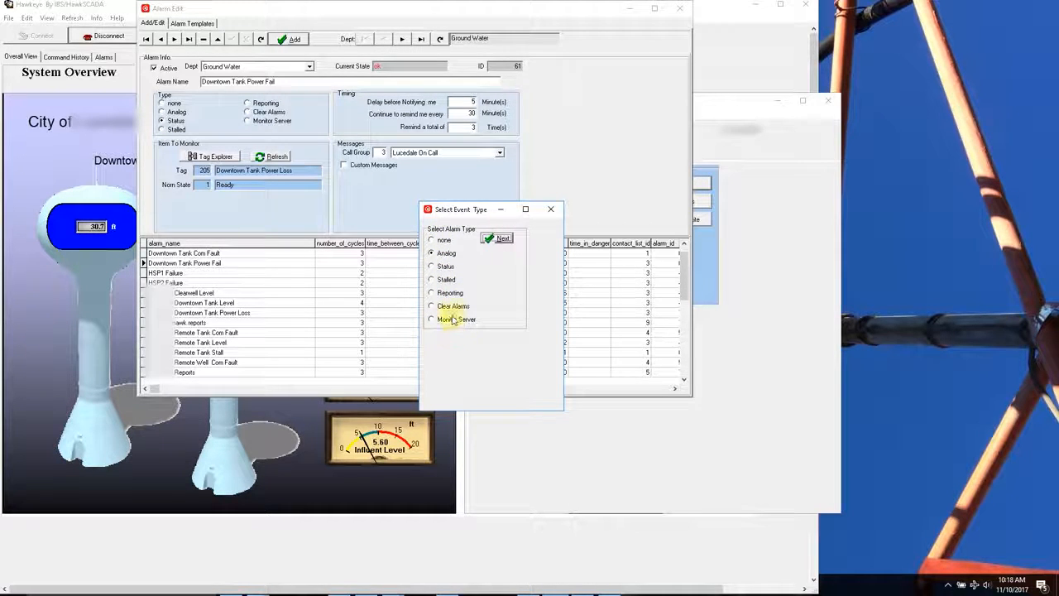
click(493, 240)
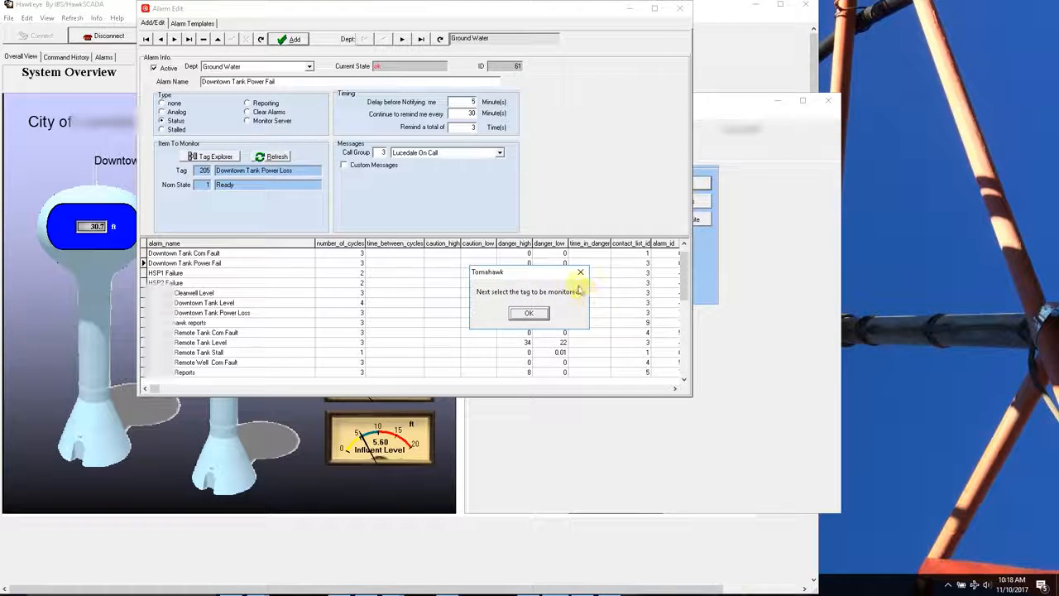
Step: Pick the Remote Tank Level tag from the Remote Tank group under Ground Water as the tag to monitor
click(530, 313)
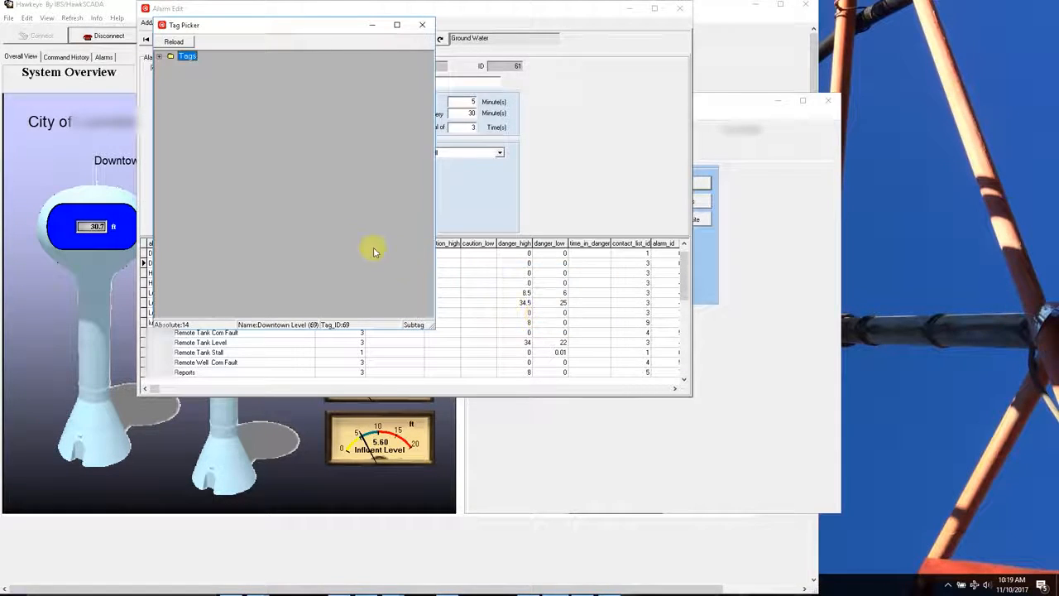
click(162, 58)
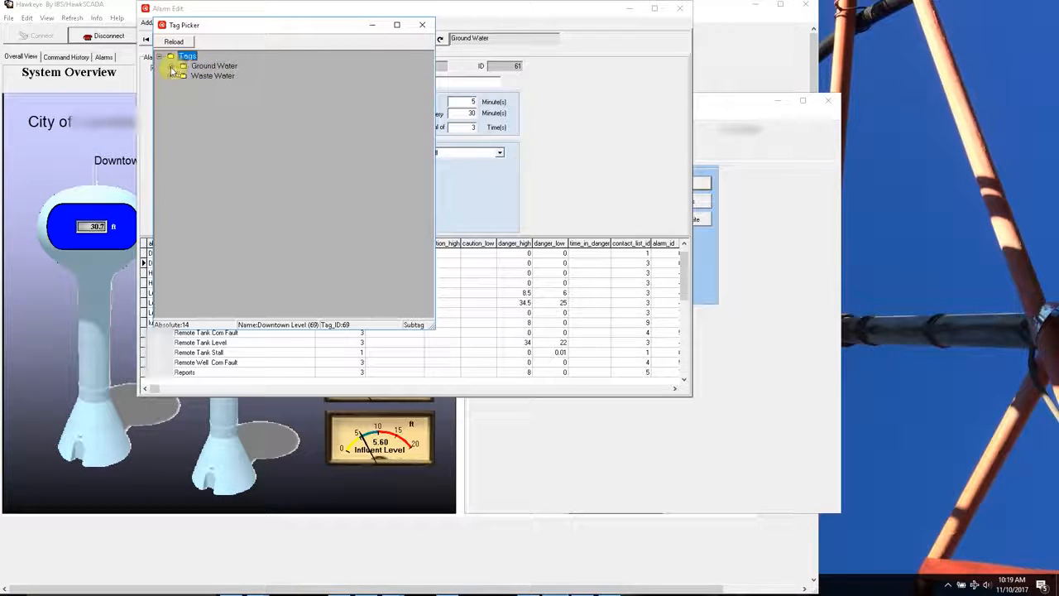
click(171, 69)
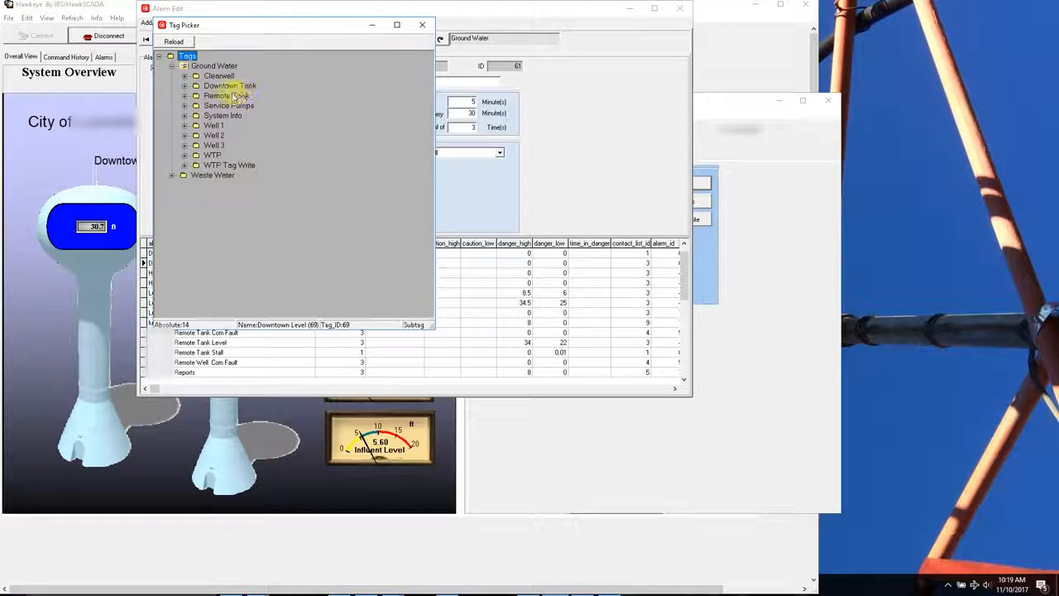
click(184, 95)
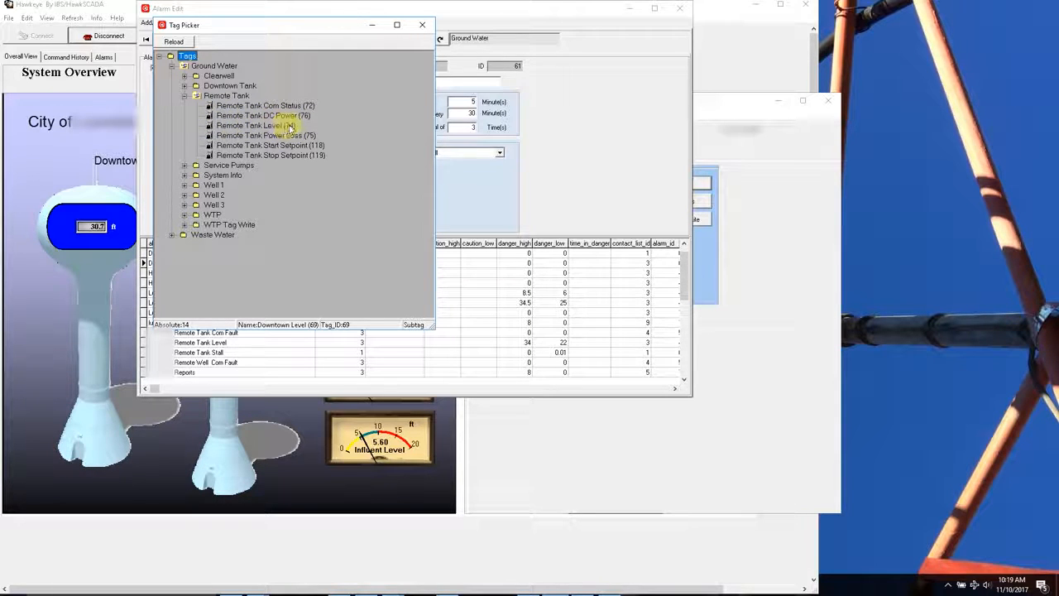
double_click(234, 126)
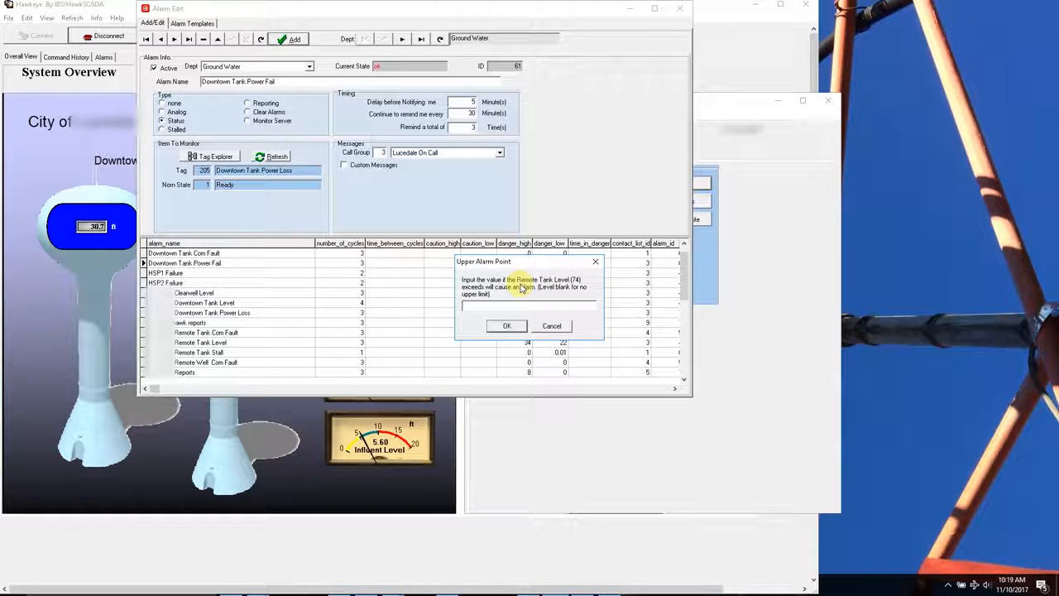
Step: Set the upper alarm point to 33 and the lower to 20, and finish the alarm with call group None
text(33)
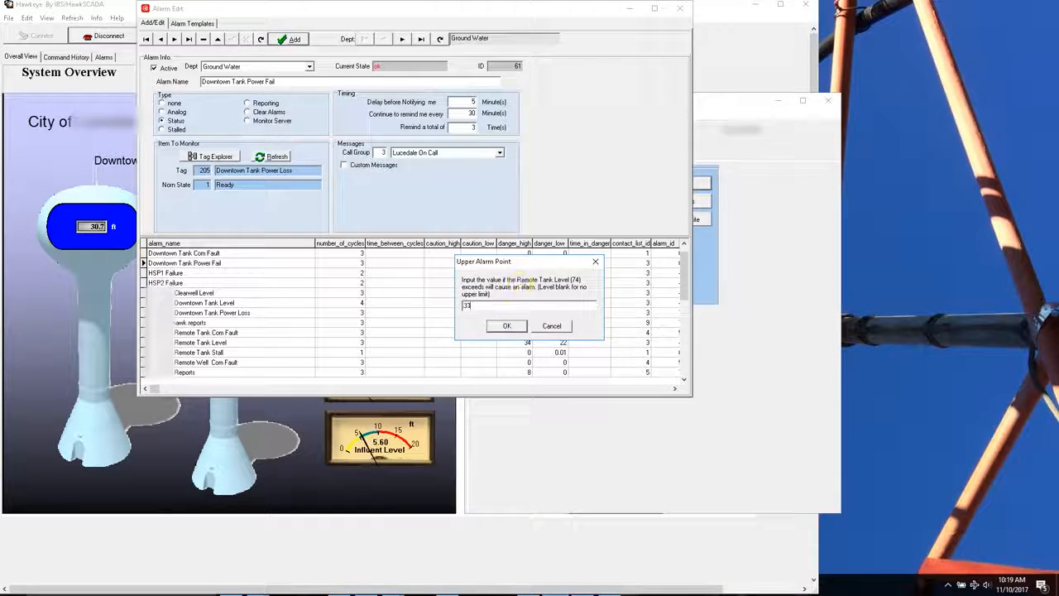
click(500, 326)
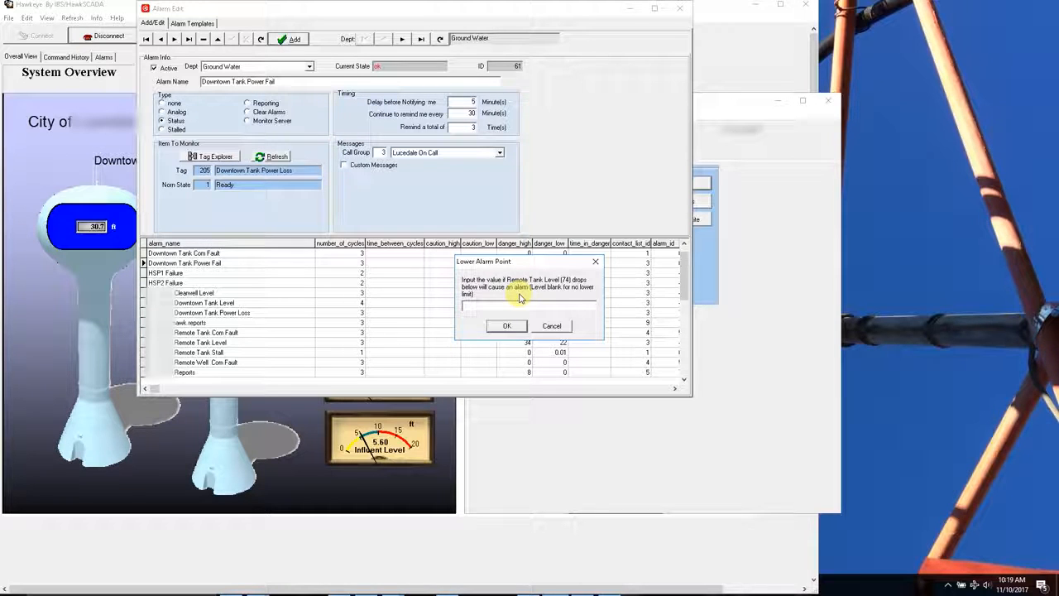
text(20)
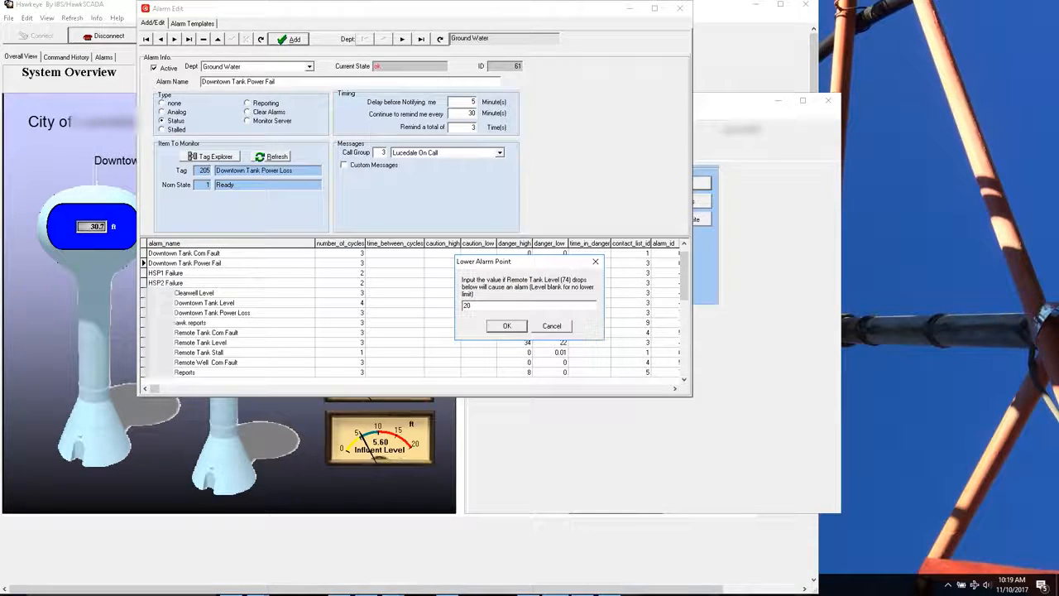
click(506, 325)
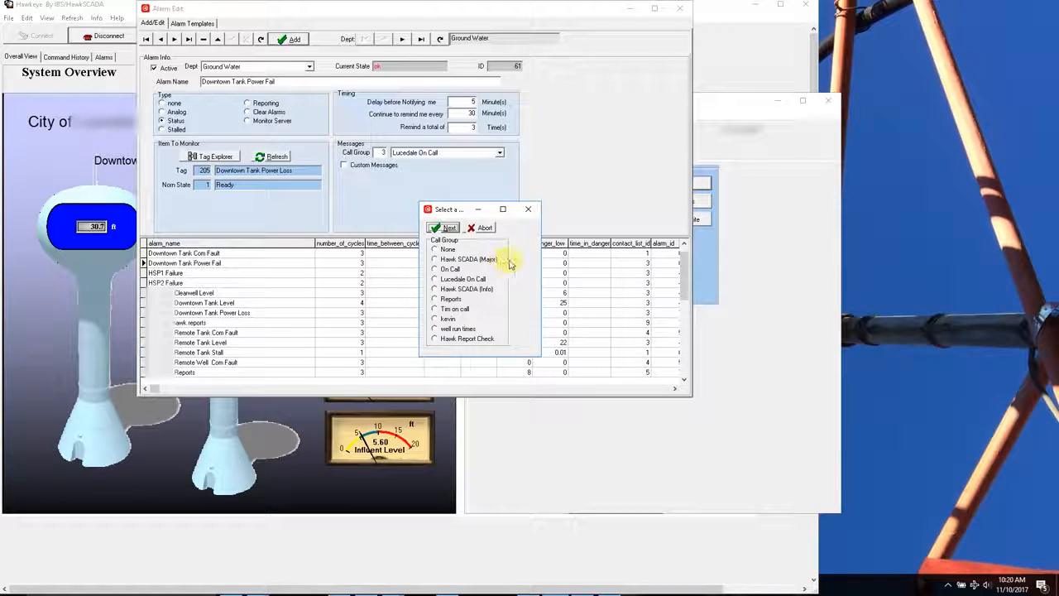
click(435, 250)
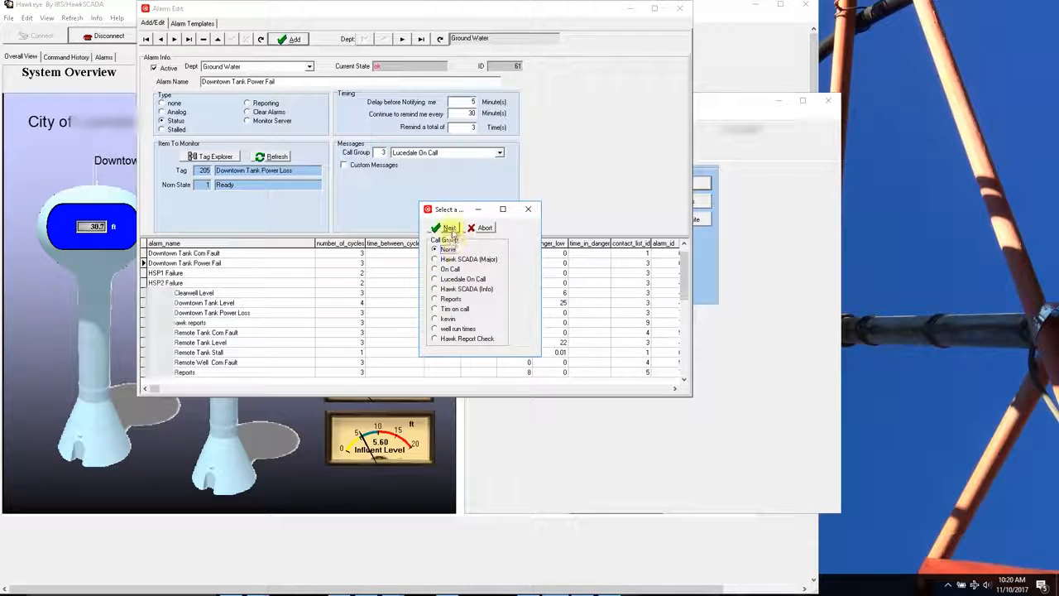
click(448, 227)
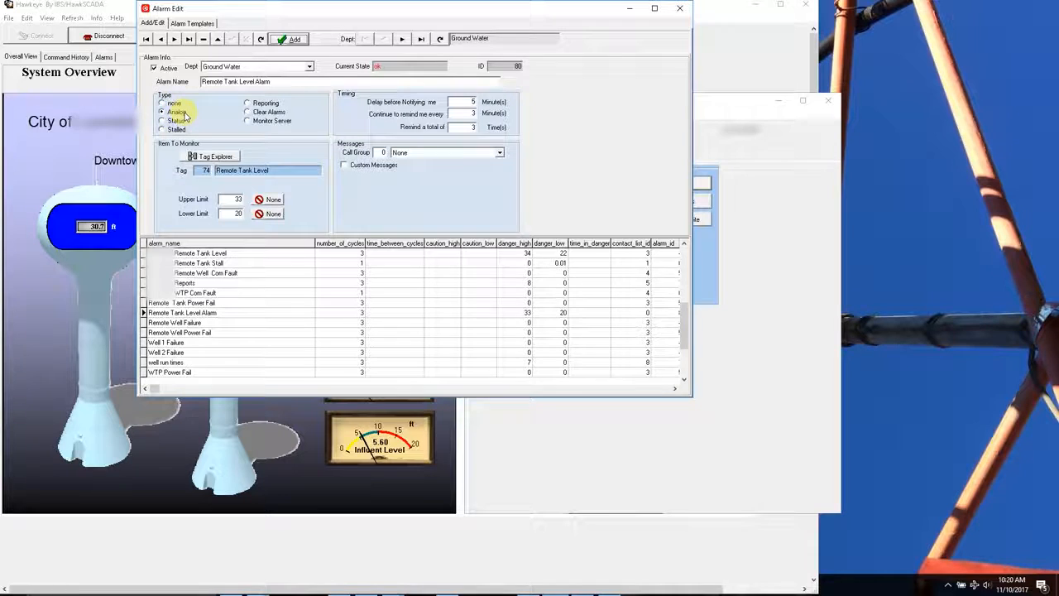
Step: Re-enter 33 as the upper limit of the Remote Tank Level Alarm and save the record
click(237, 199)
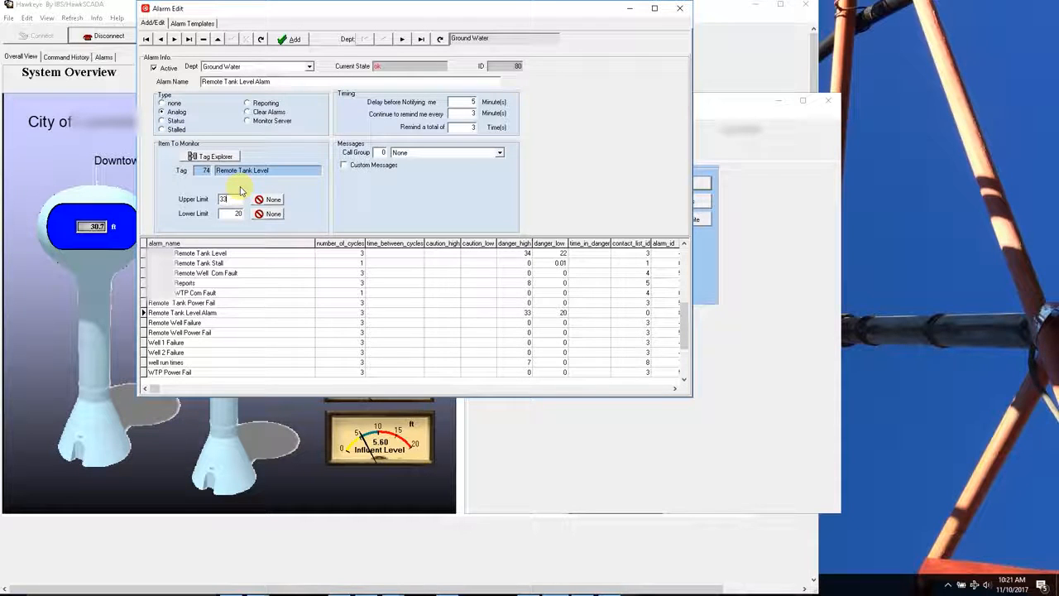
key(BackSpace)
text(3)
click(232, 40)
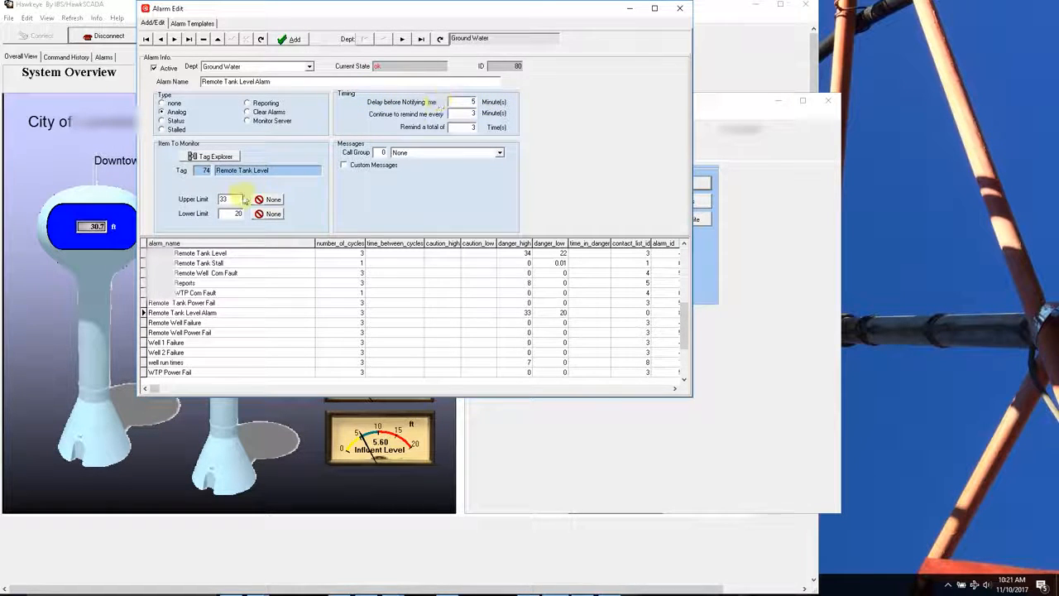
click(225, 213)
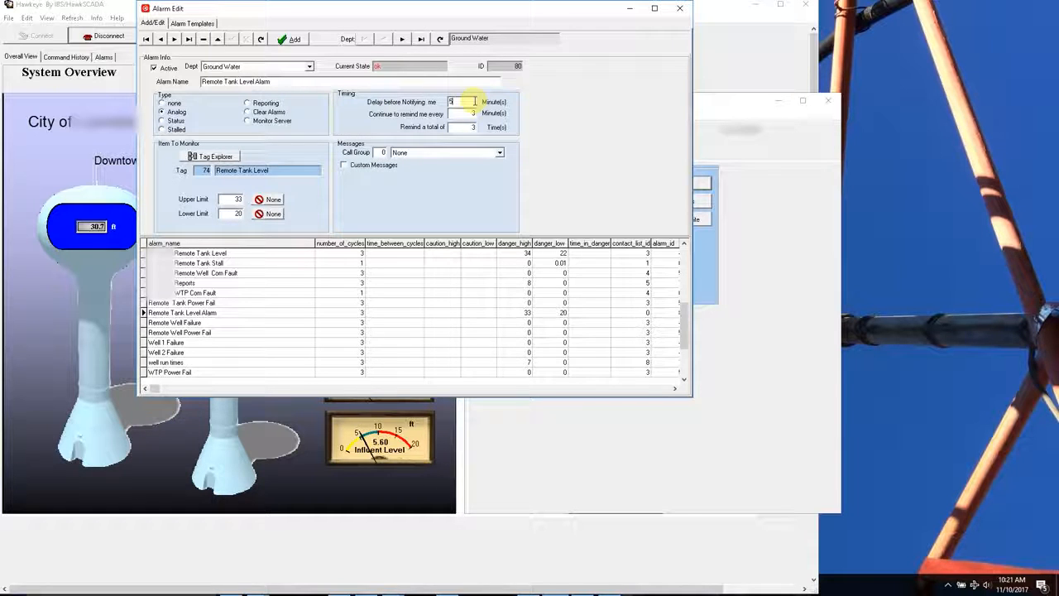
Step: Set the alarm's delay before notifying to 10 minutes, change it to 3 minutes and save the record
click(474, 101)
key(BackSpace)
text(10)
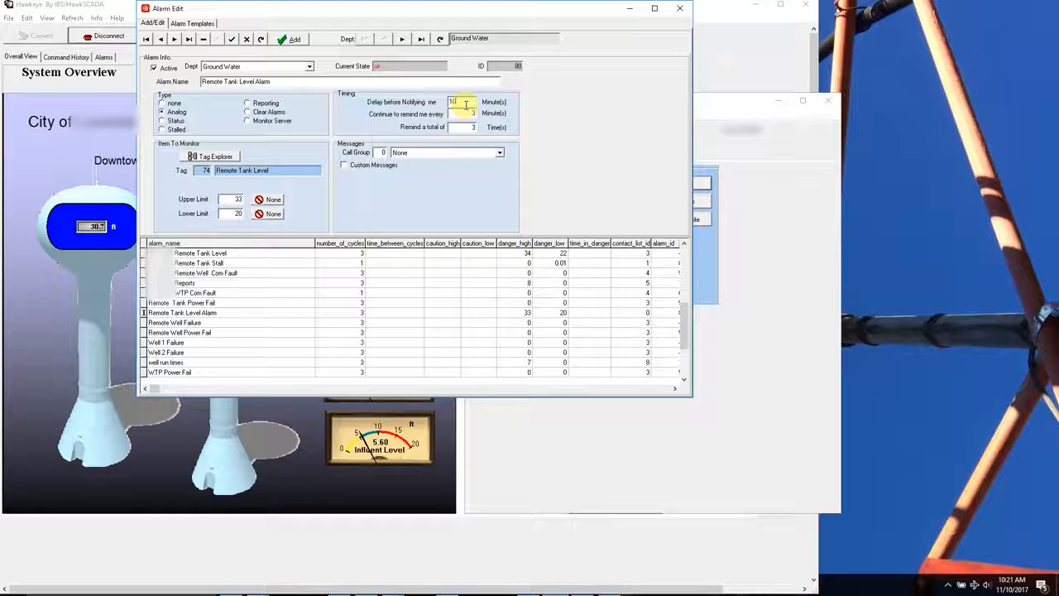
click(231, 38)
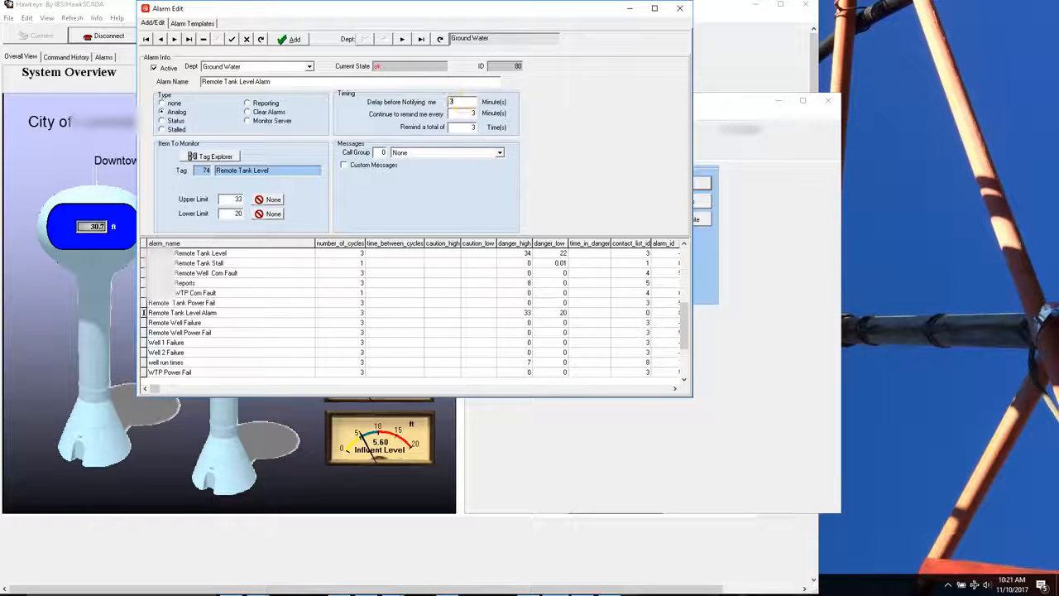
click(231, 39)
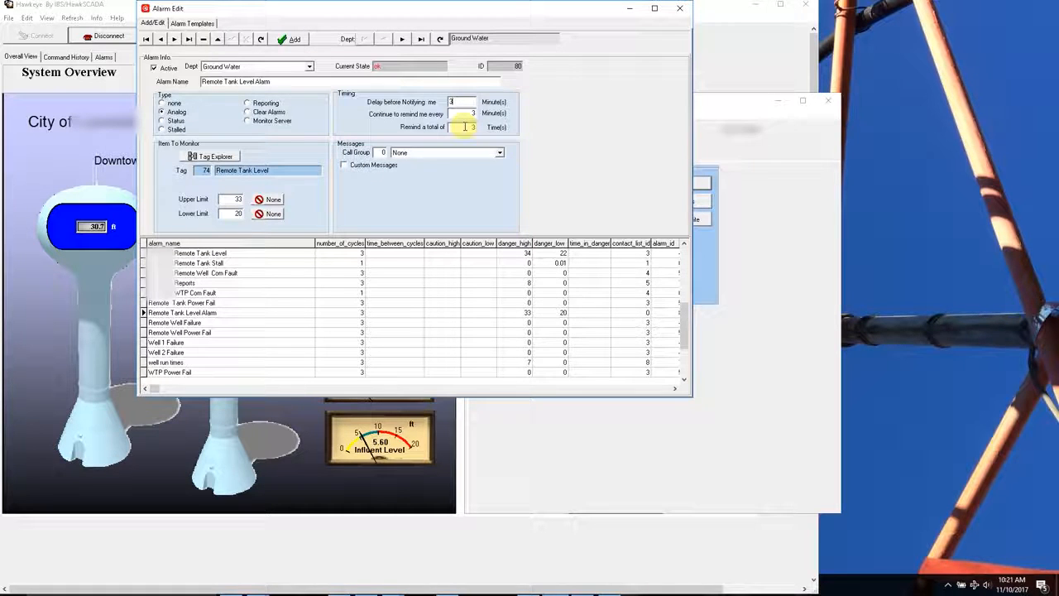
Step: Set the alarm to remind a total of 5 times, once every 15 minutes
click(464, 126)
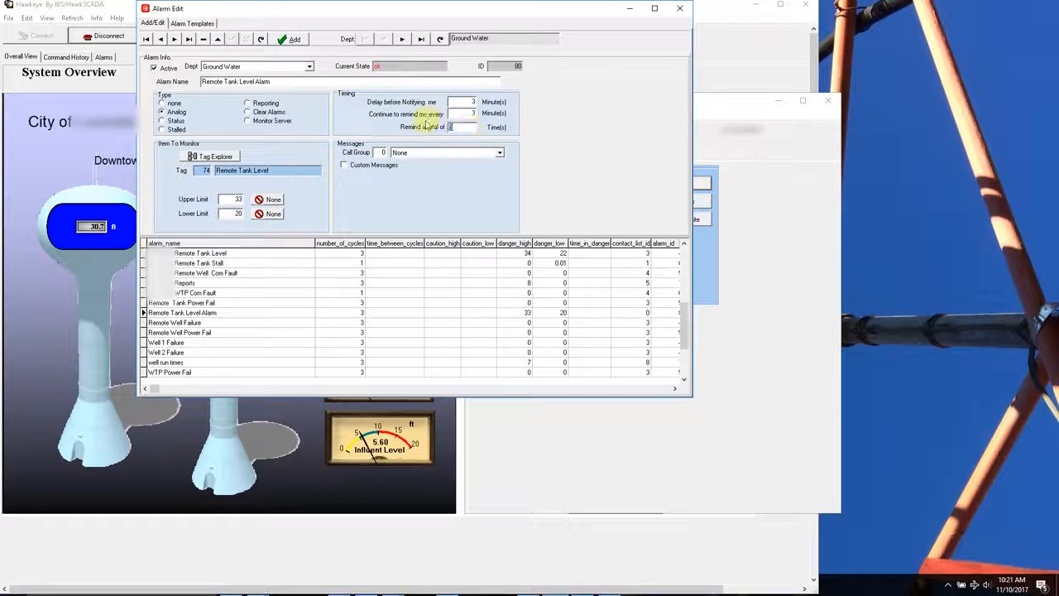
text(5)
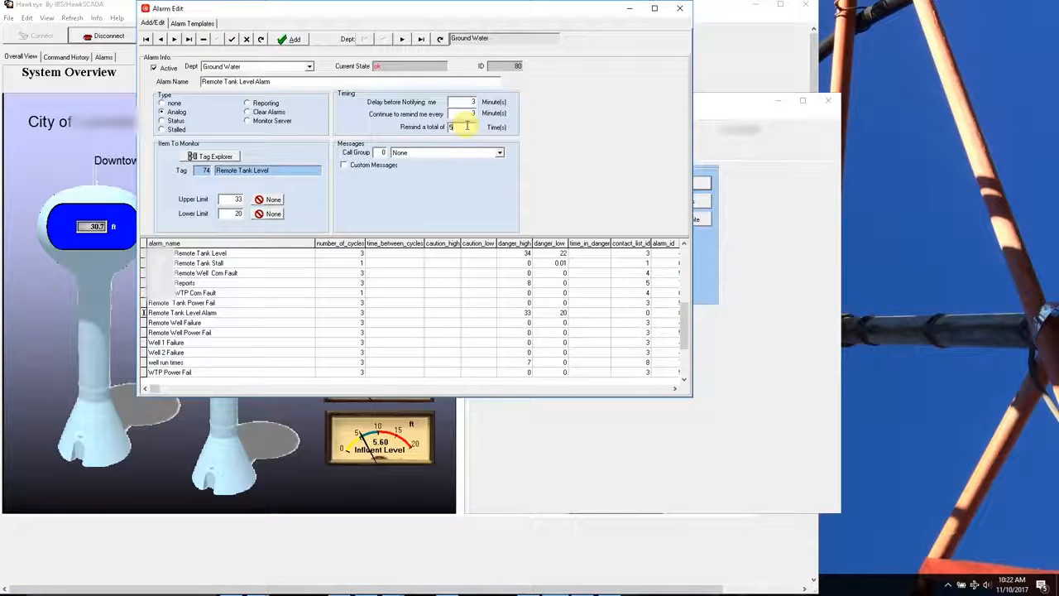
click(447, 113)
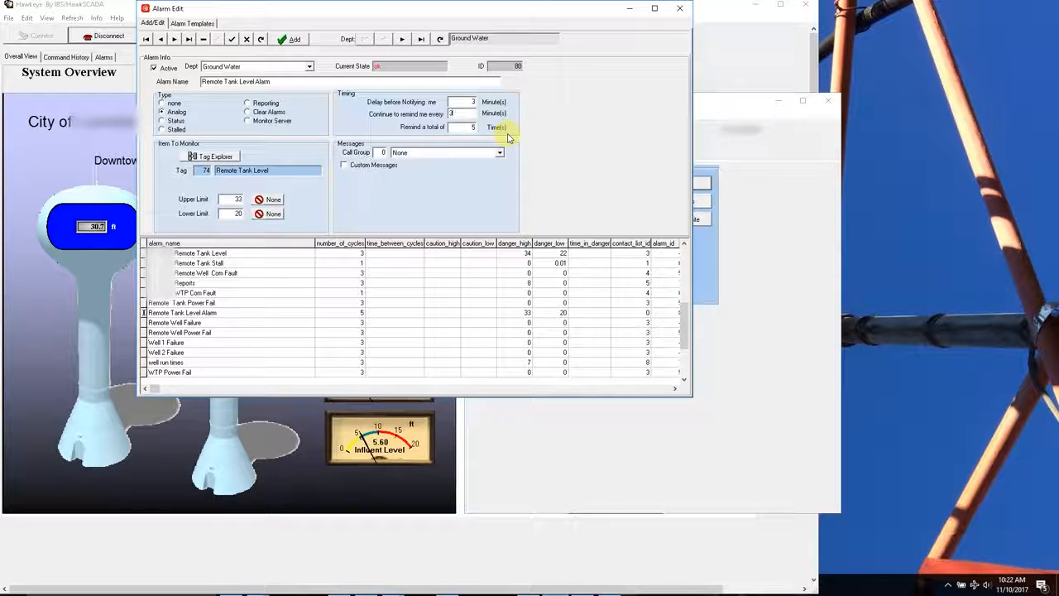
double_click(465, 113)
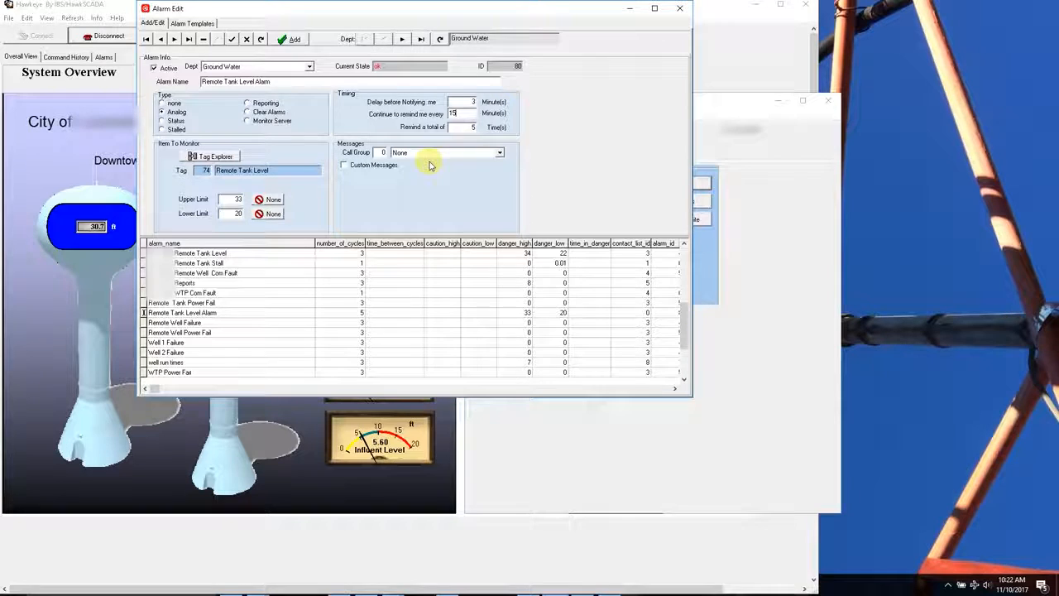
Step: Delete the Remote Tank Level Alarm record from the alarm list and confirm the deletion
click(143, 314)
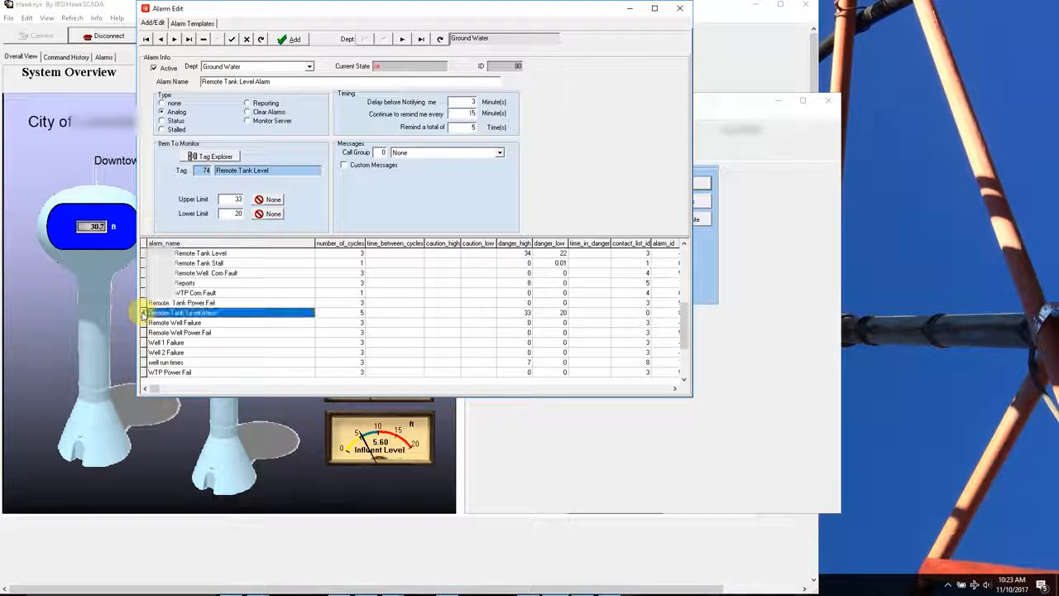
click(202, 40)
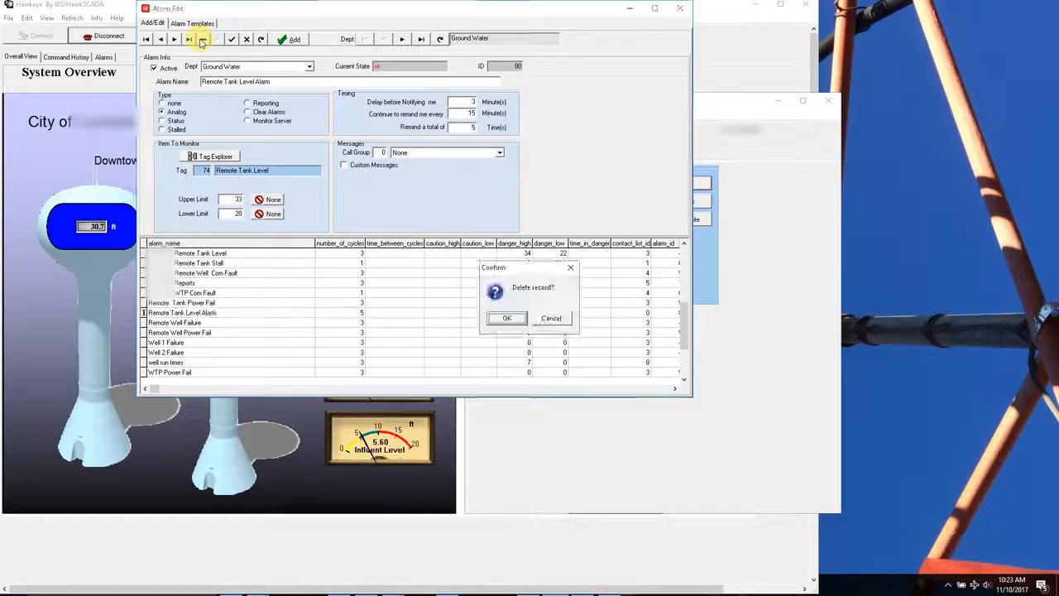
click(501, 319)
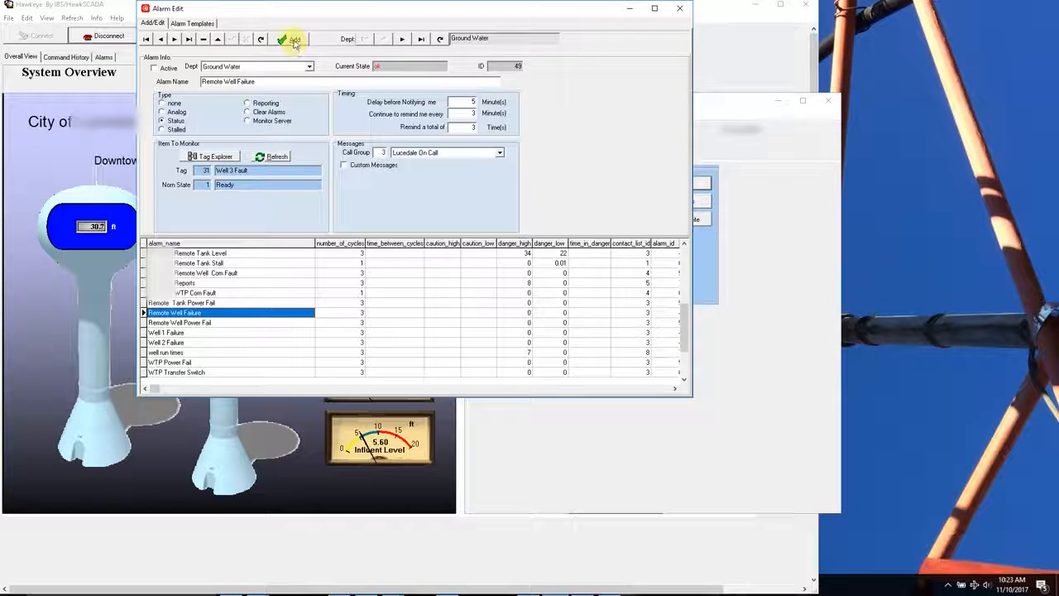
Step: Close and reopen the alarm editor, view the Hawkeye system overview and return to the Tomahawk main window
click(687, 13)
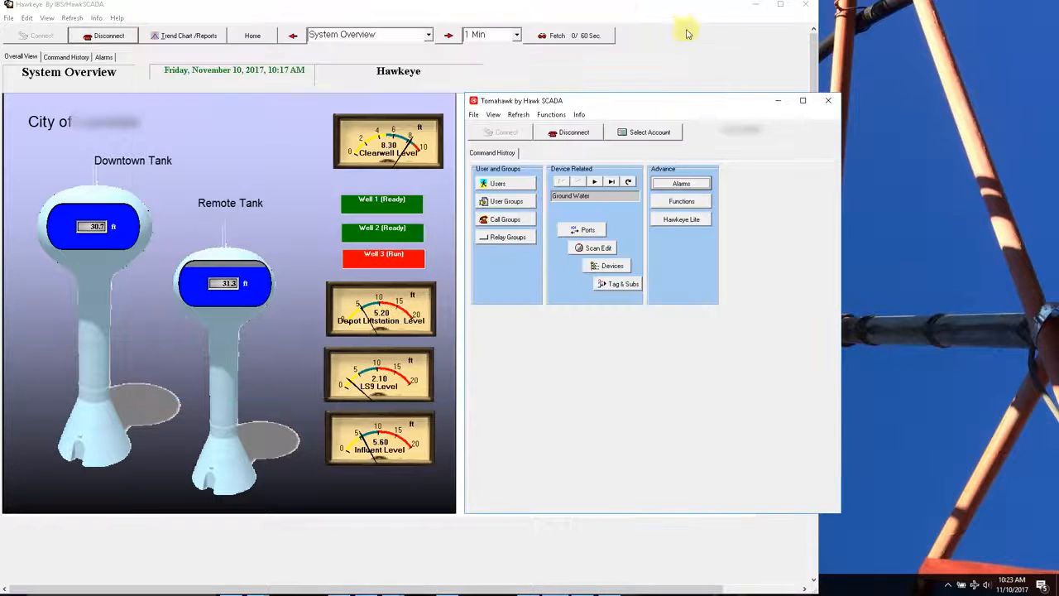
click(673, 183)
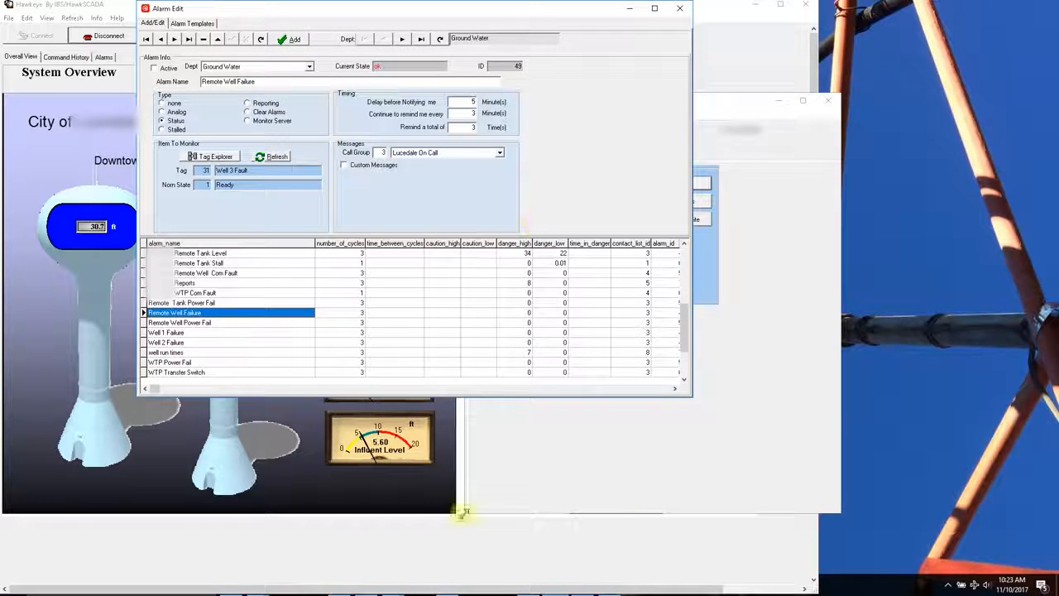
click(397, 504)
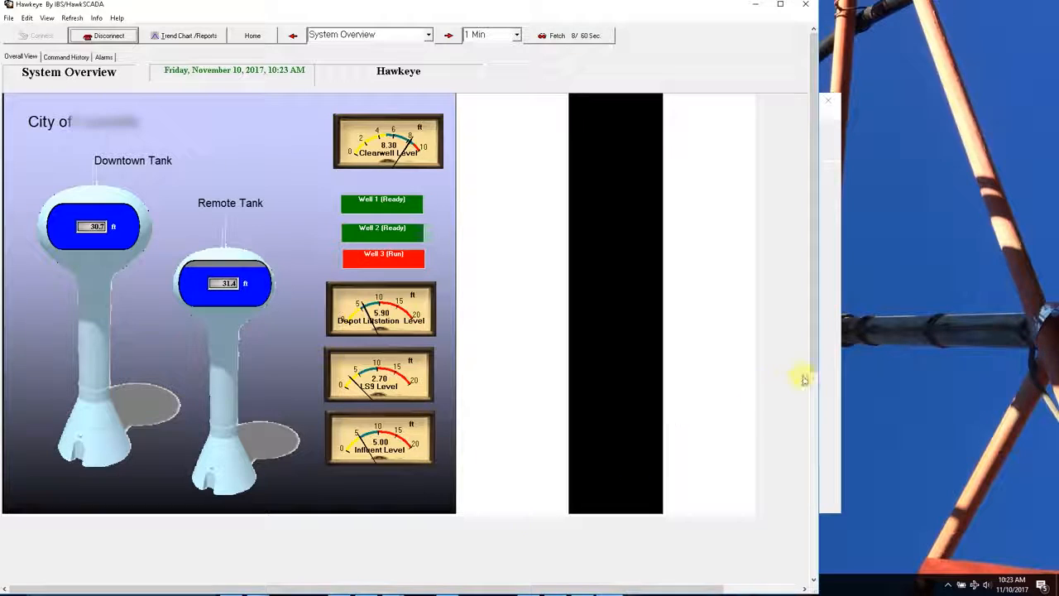
click(829, 361)
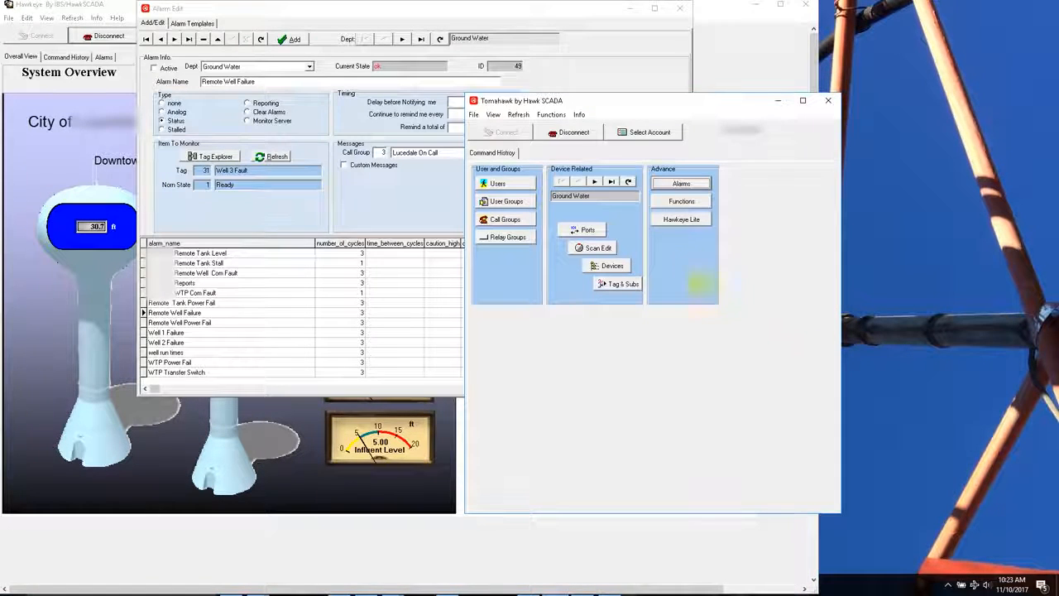
Step: Start a new alarm in the Waste Water department and name it Depot Lift Station Level Alarm
click(648, 52)
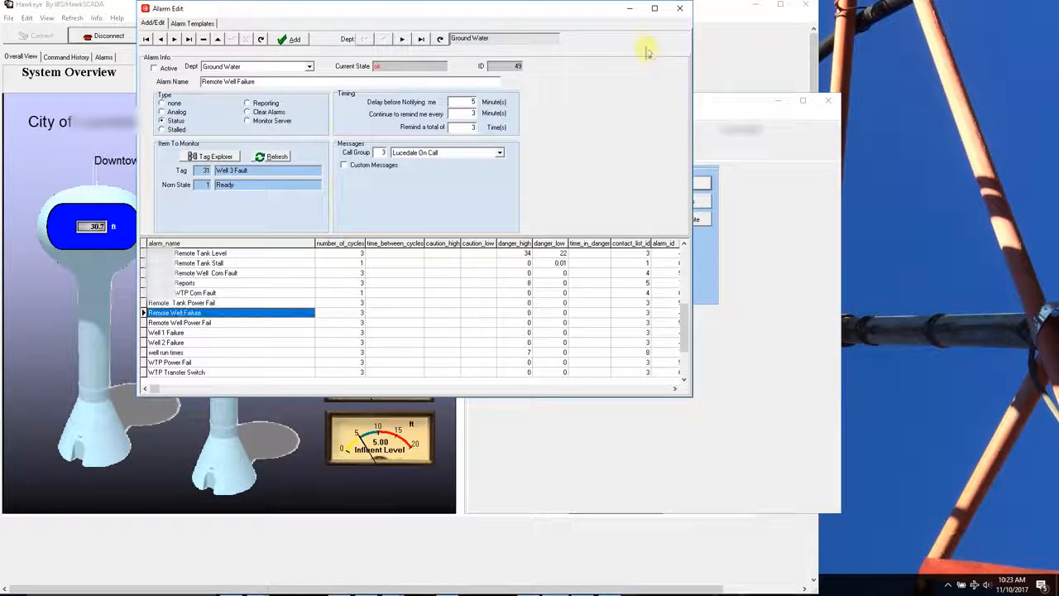
click(290, 40)
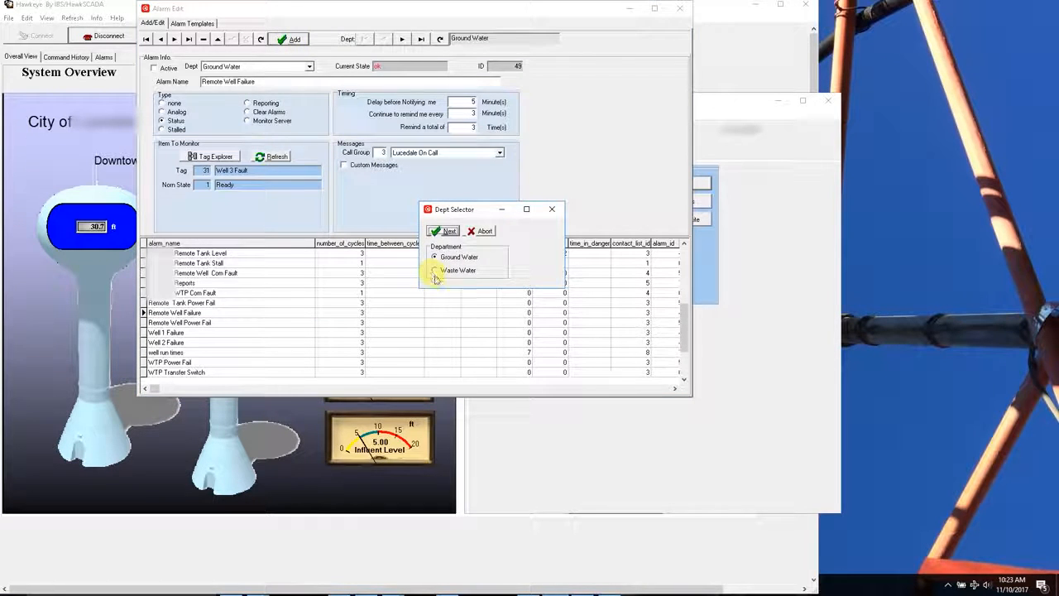
click(435, 272)
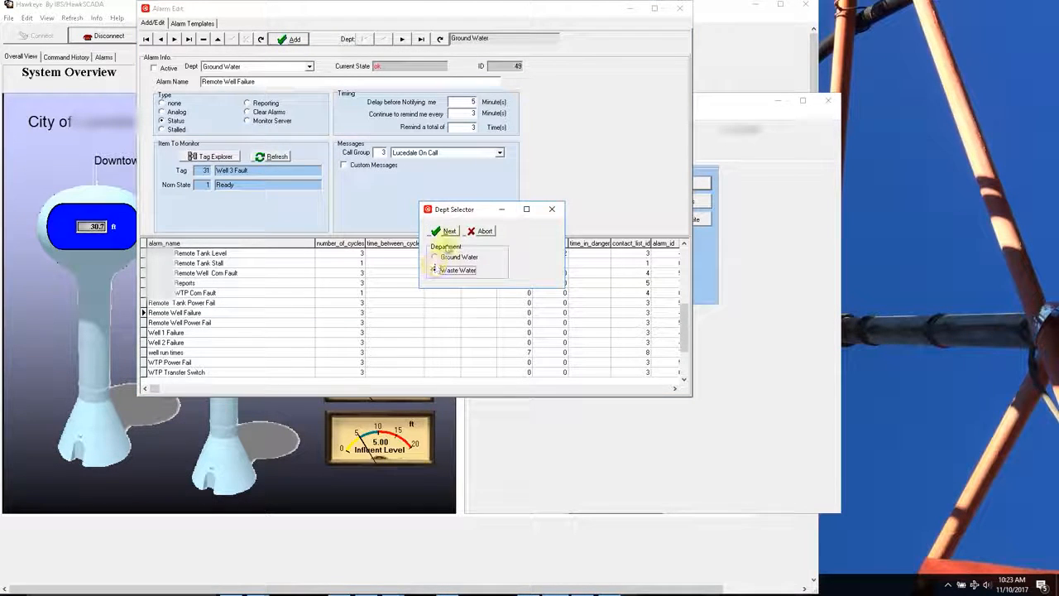
click(448, 231)
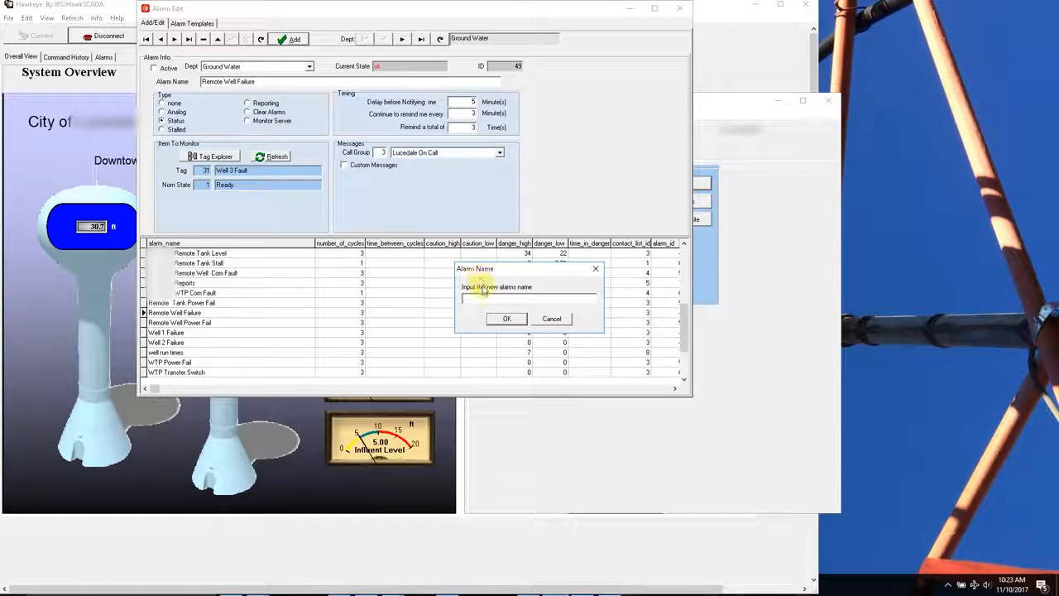
text(Depot Lift Stat)
text(ion Level Alarm)
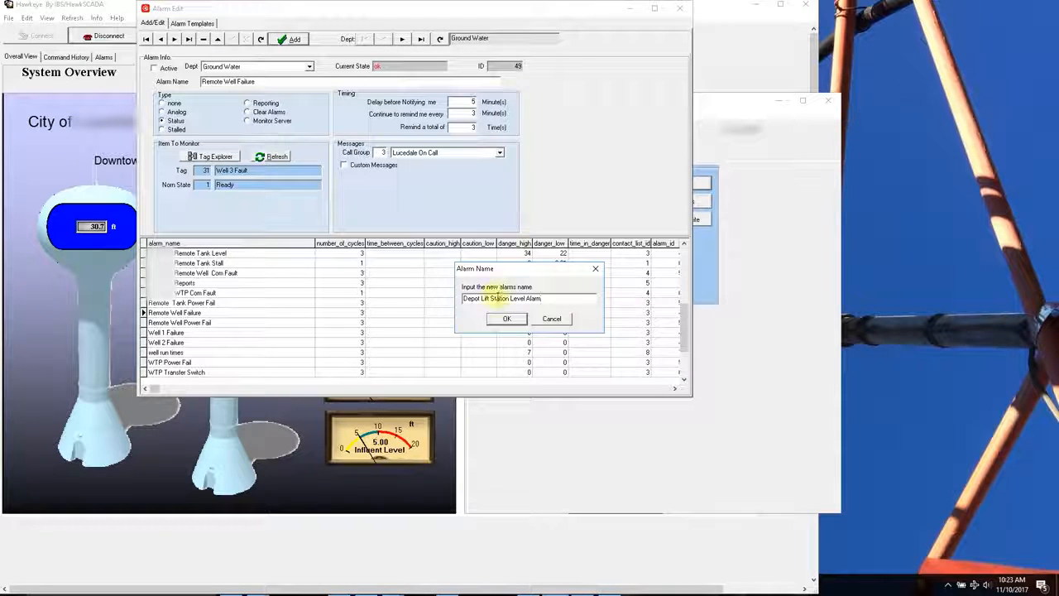
click(503, 319)
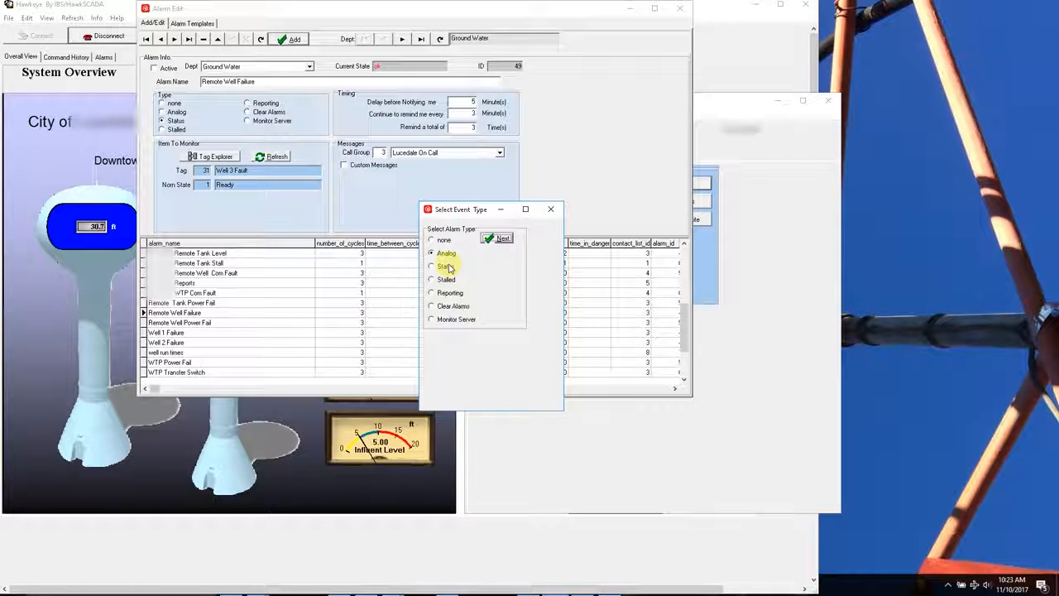
Step: Accept Analog as the alarm type and select the Depot Liftstation Level (188) tag under Waste Water for monitoring
click(497, 240)
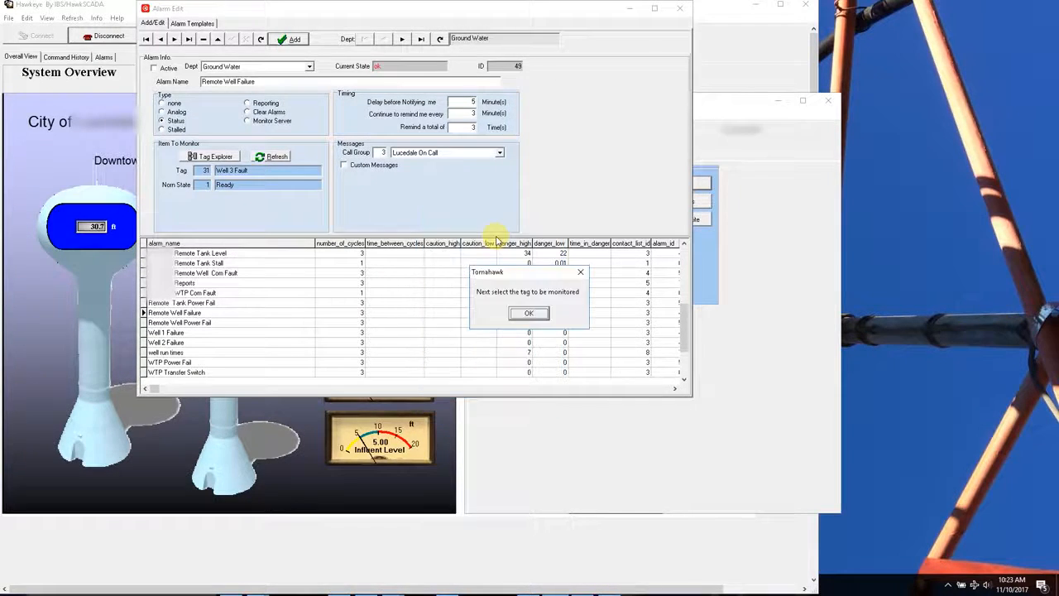
click(514, 312)
click(159, 56)
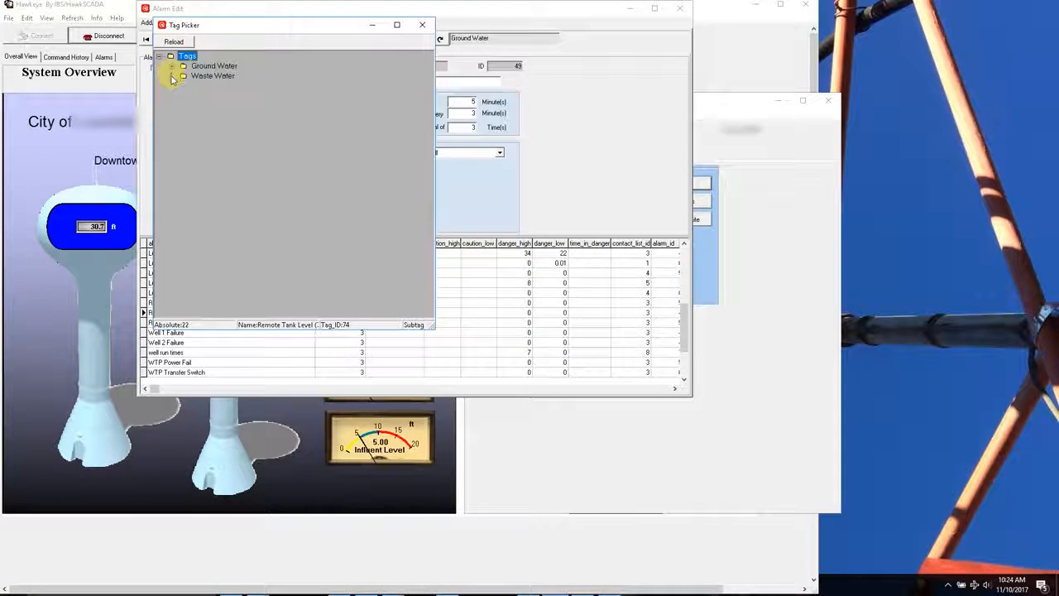
click(172, 76)
click(185, 86)
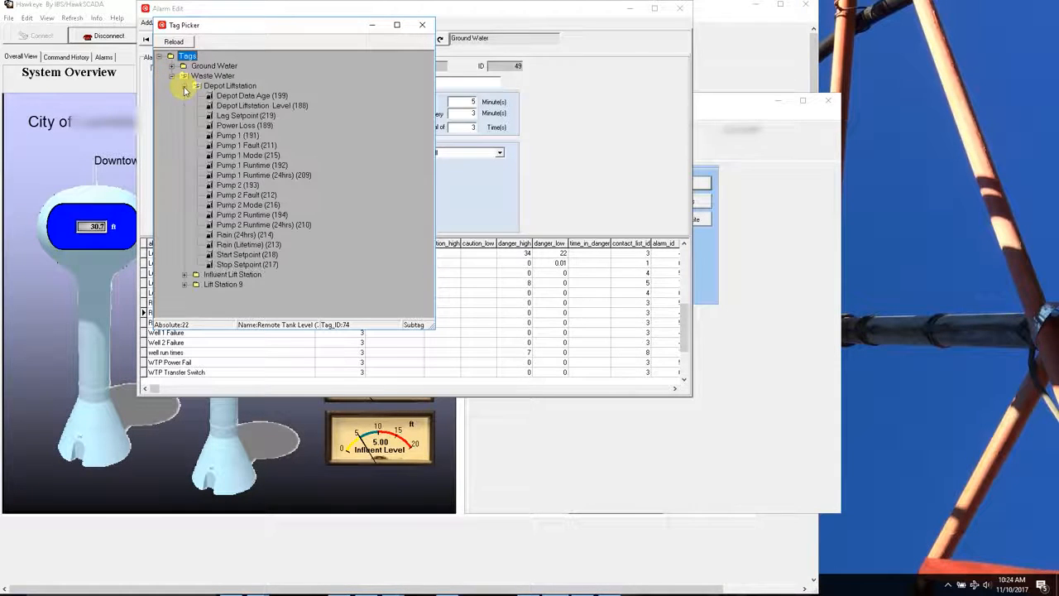
double_click(248, 106)
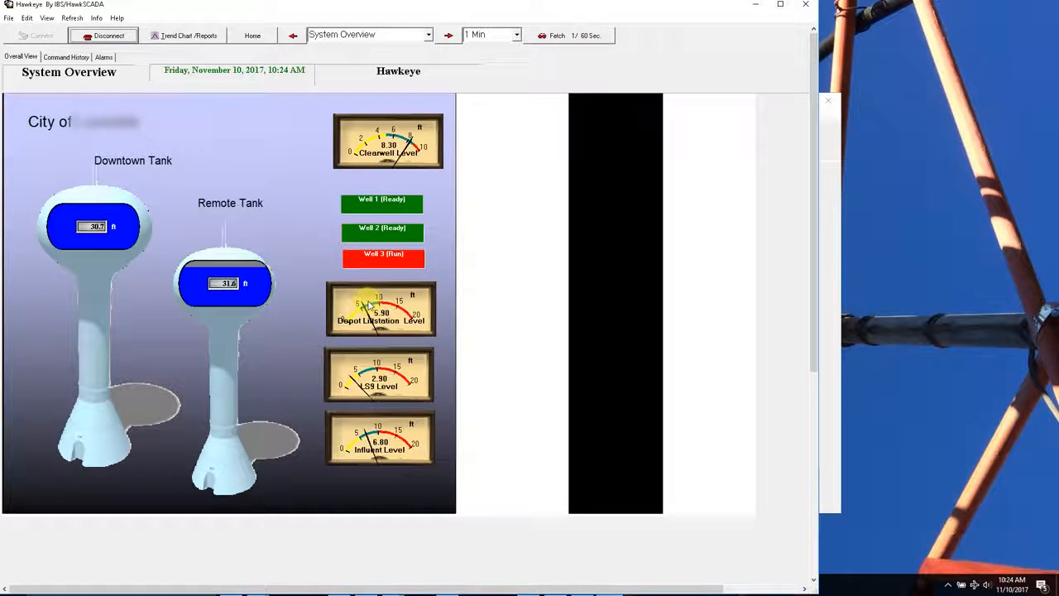
Step: Check the Depot Liftstation gauge in the Hawkeye overview, and set the upper alarm point to 15 and the lower to 2
mouse_move(369, 308)
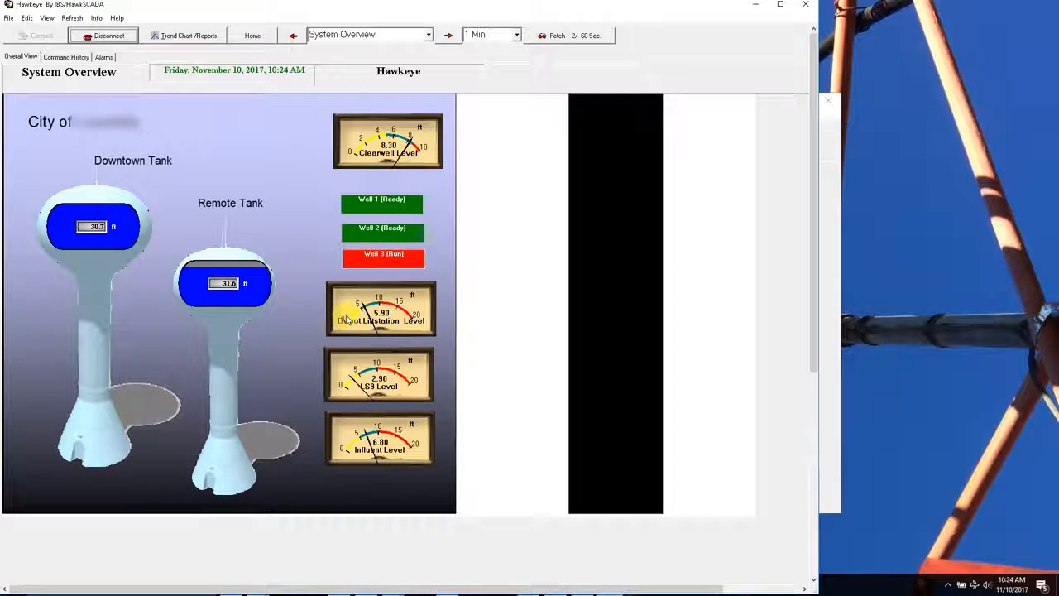
click(827, 431)
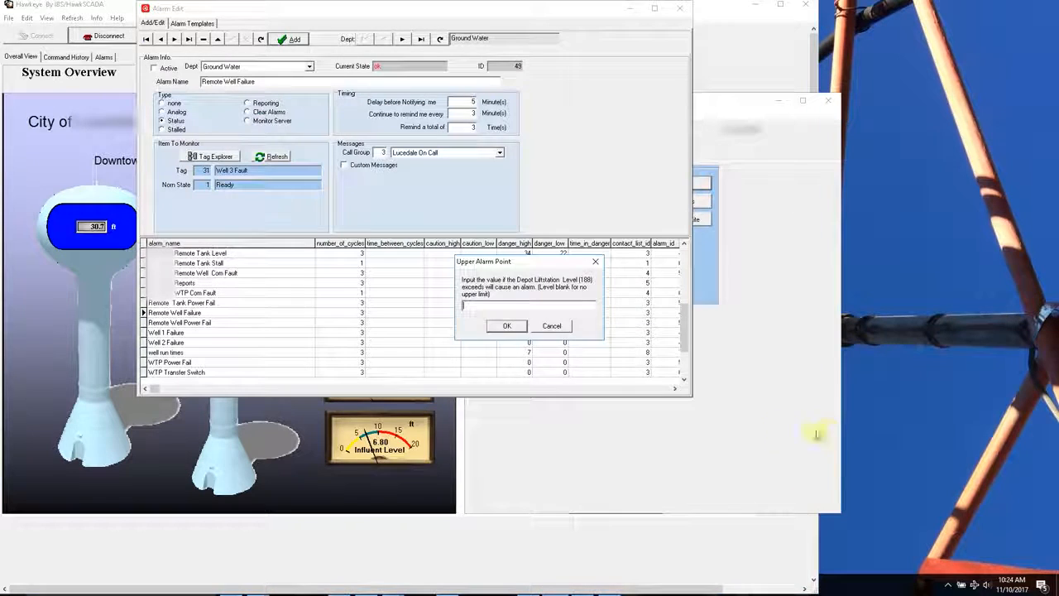
text(15)
click(505, 326)
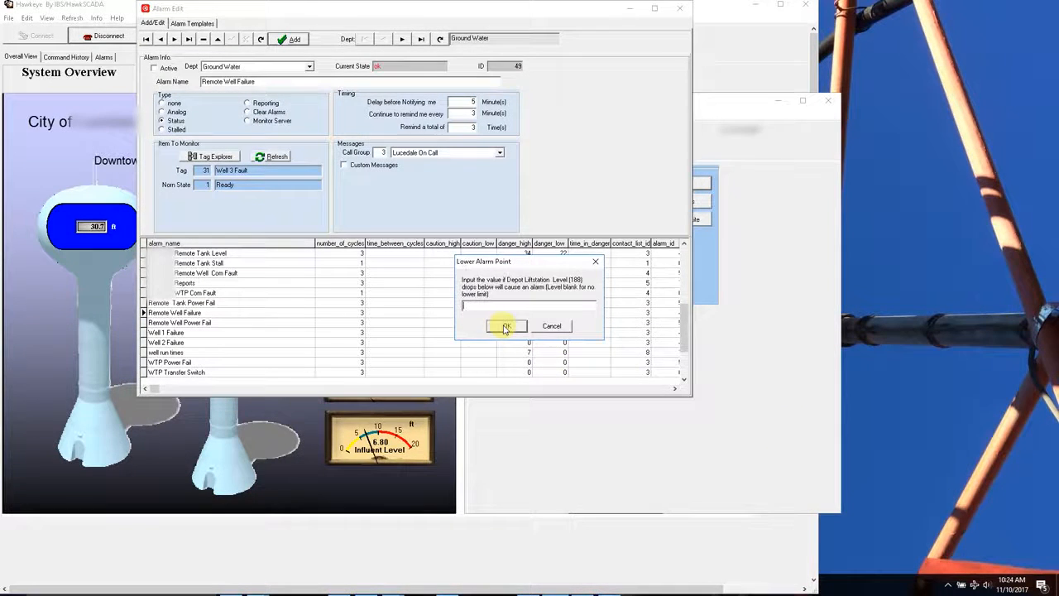
click(506, 325)
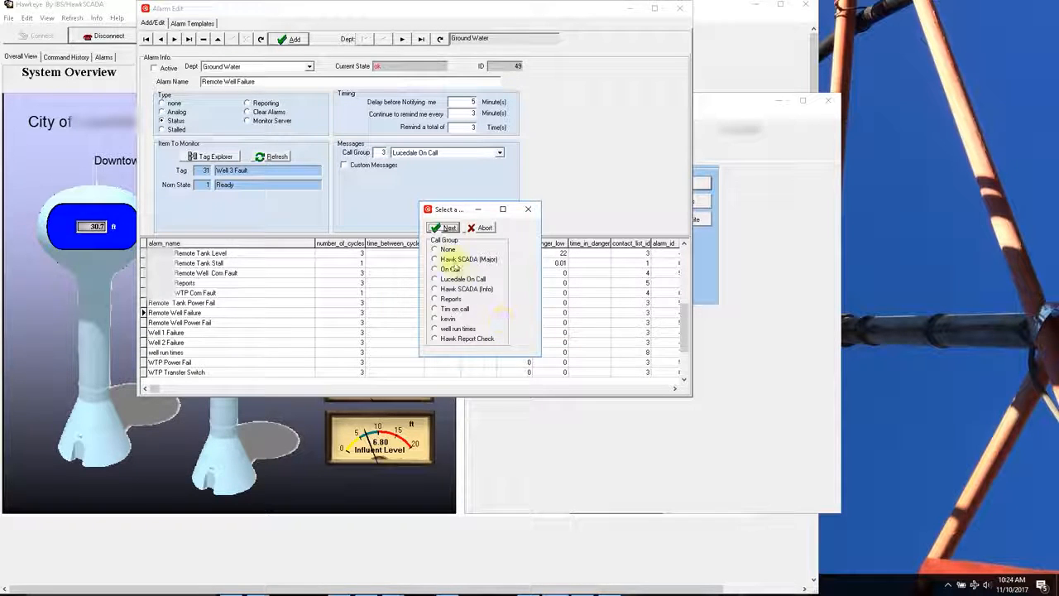
Step: Set the new alarm's call group to None, and deactivate the finished alarm and save its record
click(435, 250)
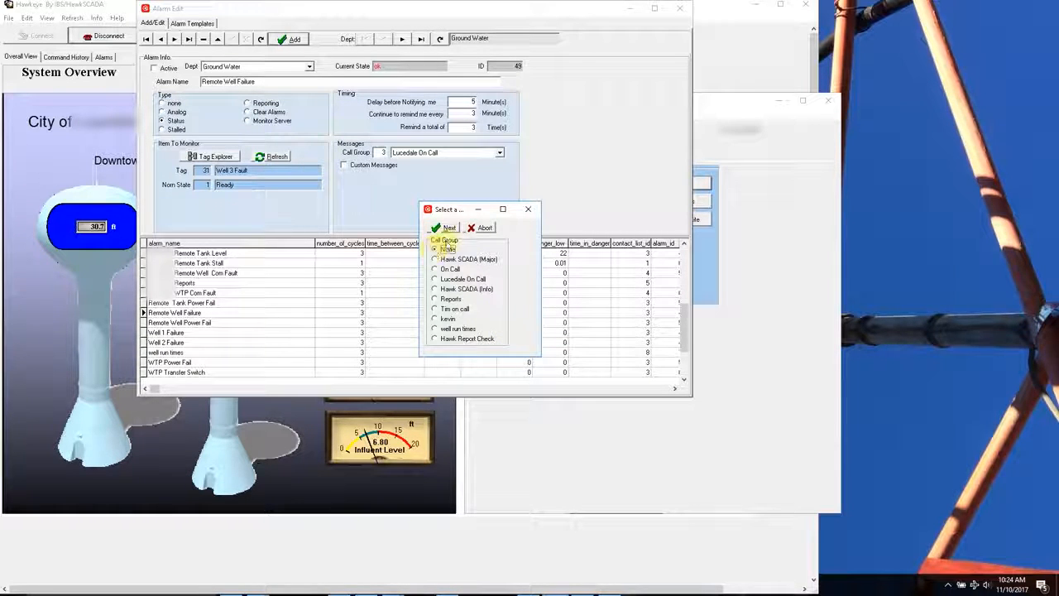
click(445, 228)
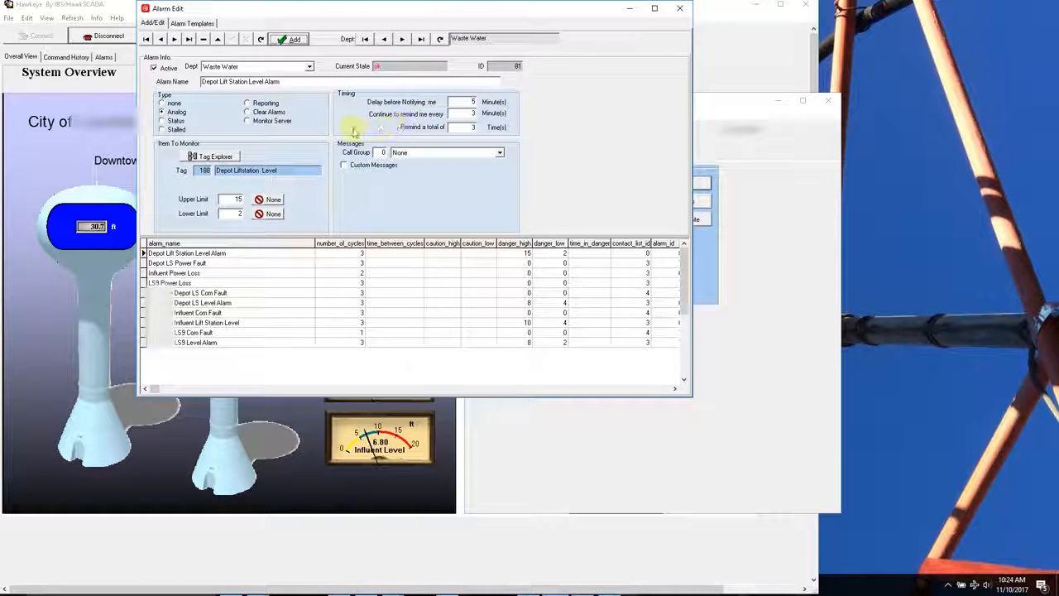
click(154, 69)
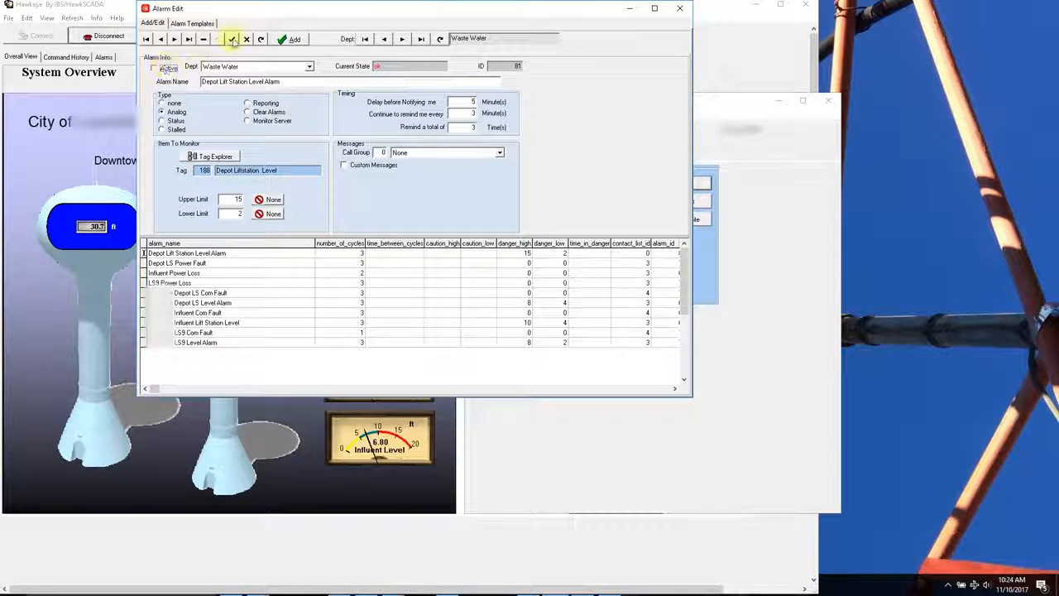
click(231, 40)
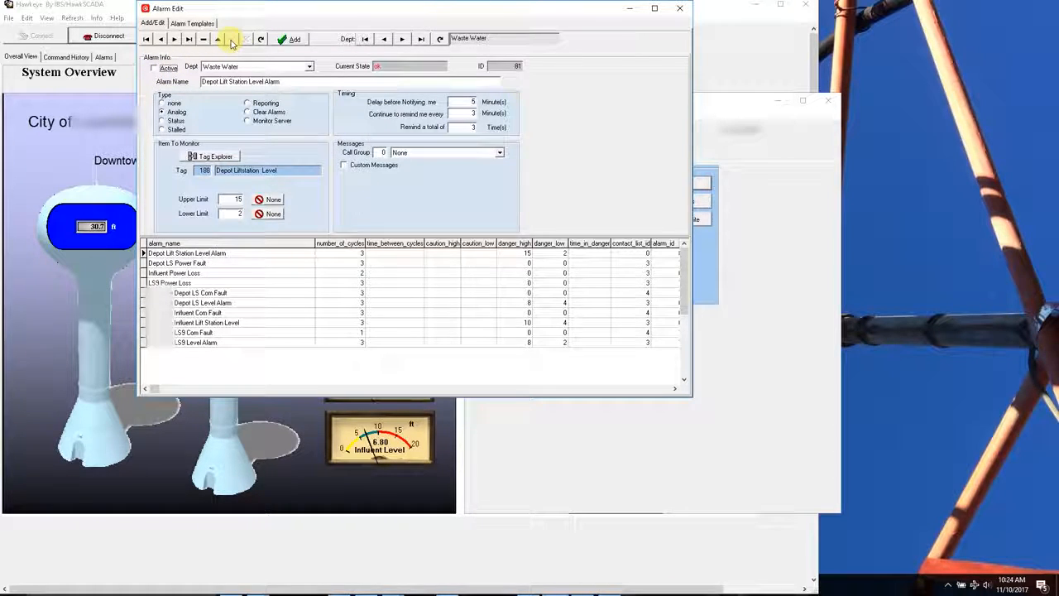